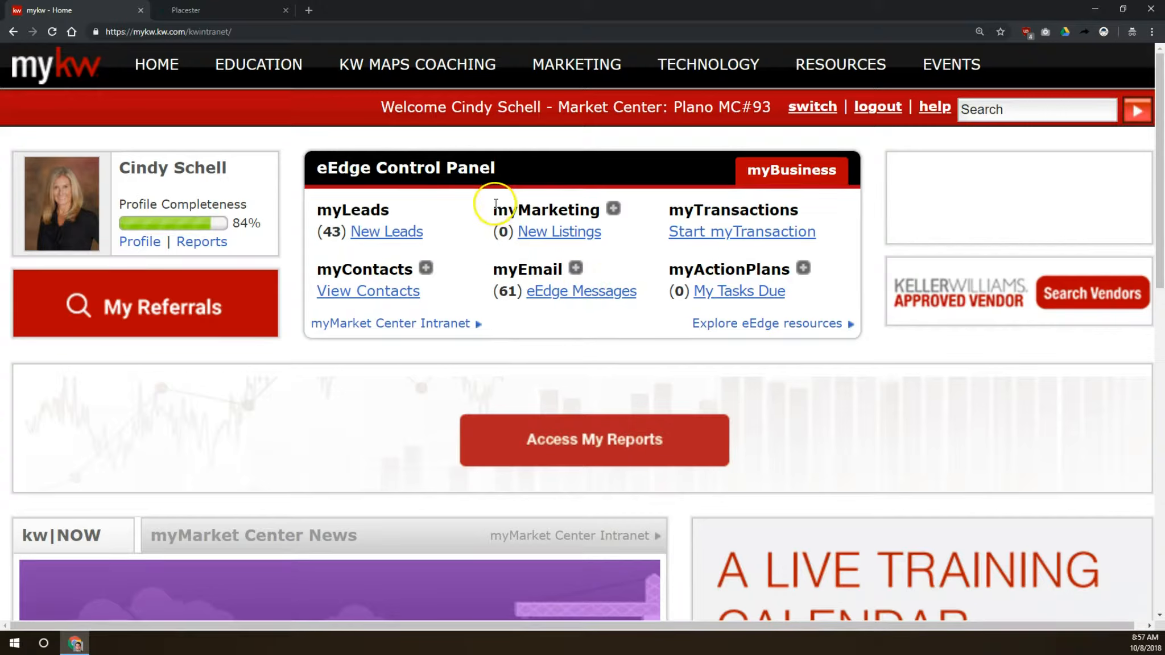
- Open the eAgentC website admin tool, go to Add IDX Search, and copy the Wolfnet URL
click(613, 210)
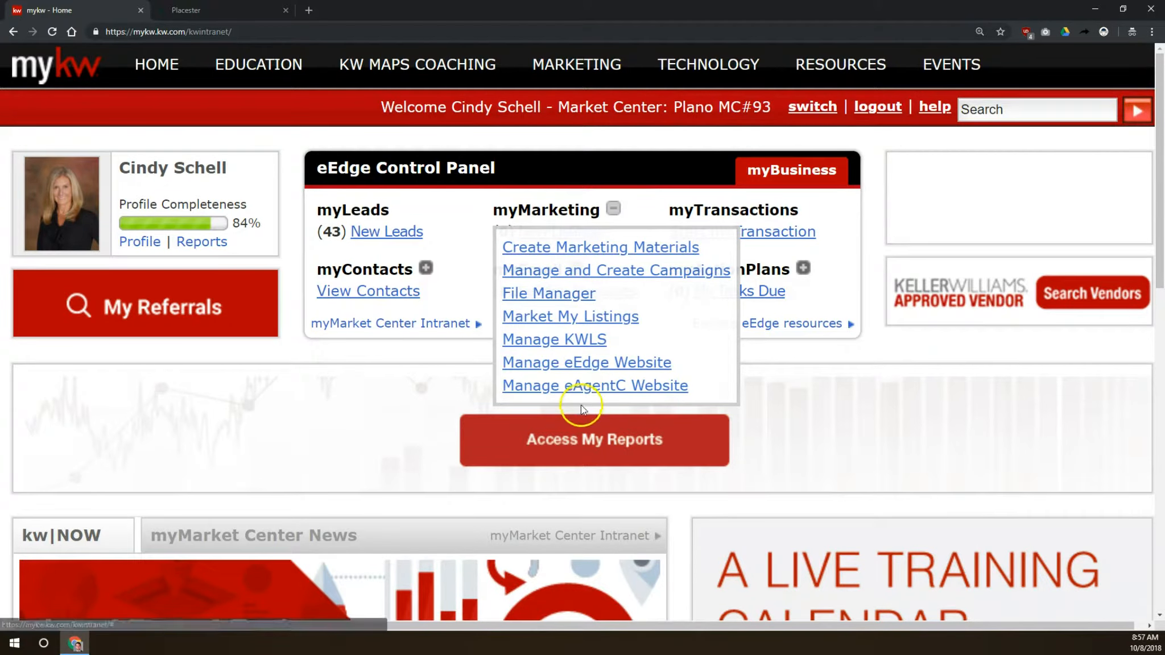
click(590, 387)
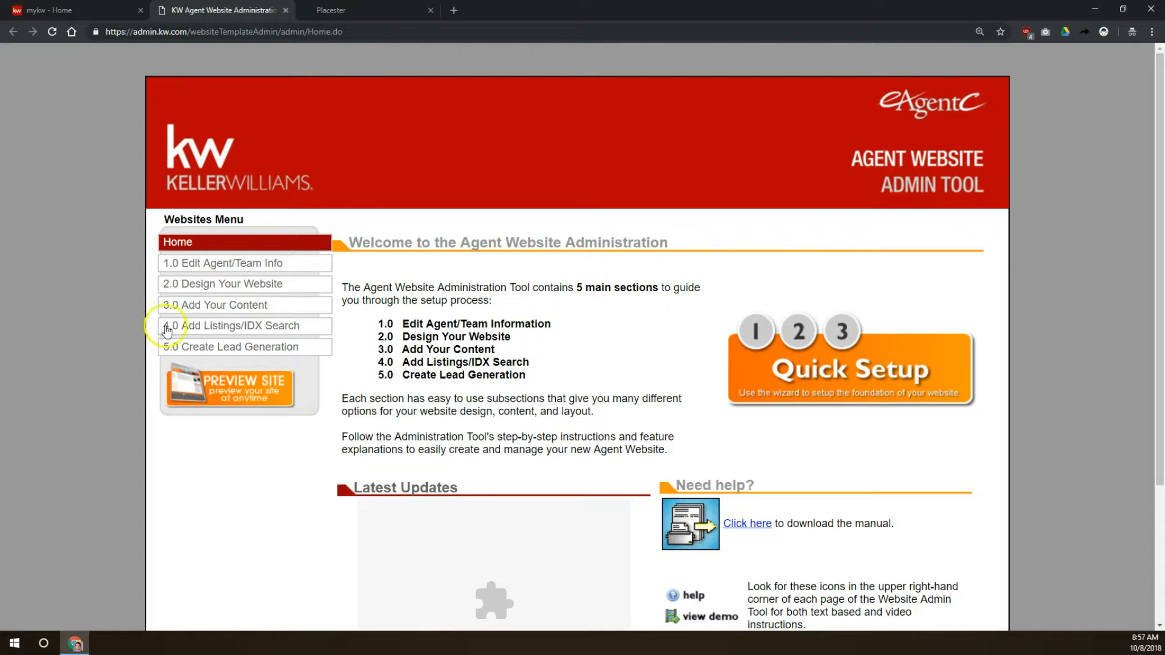
click(256, 332)
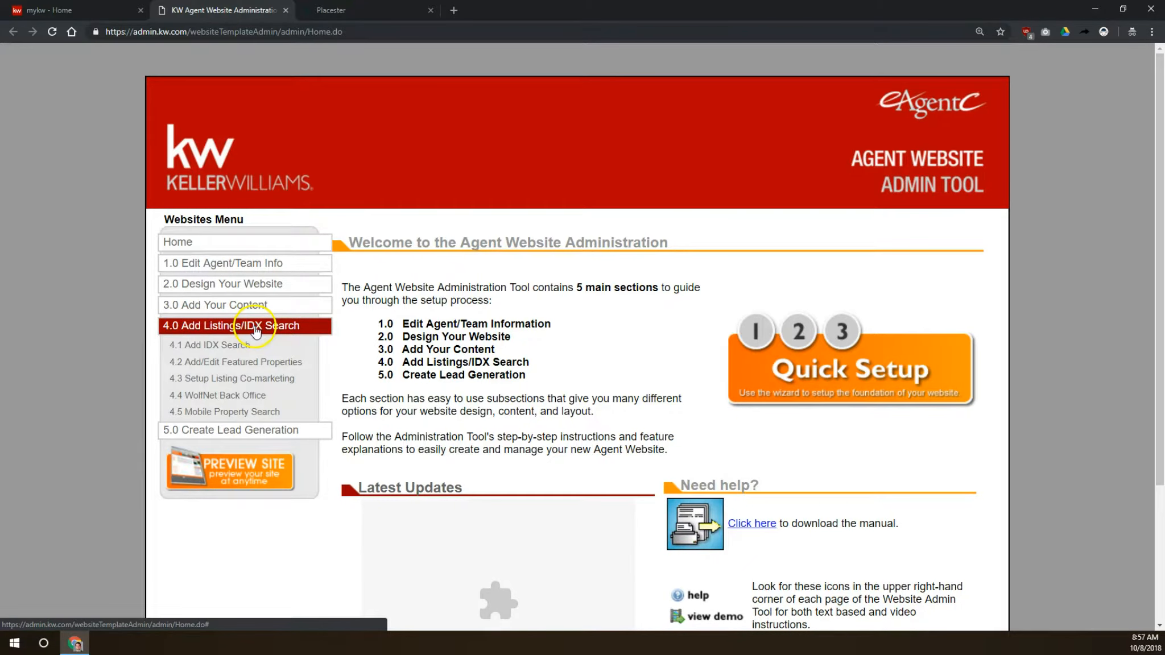
click(227, 349)
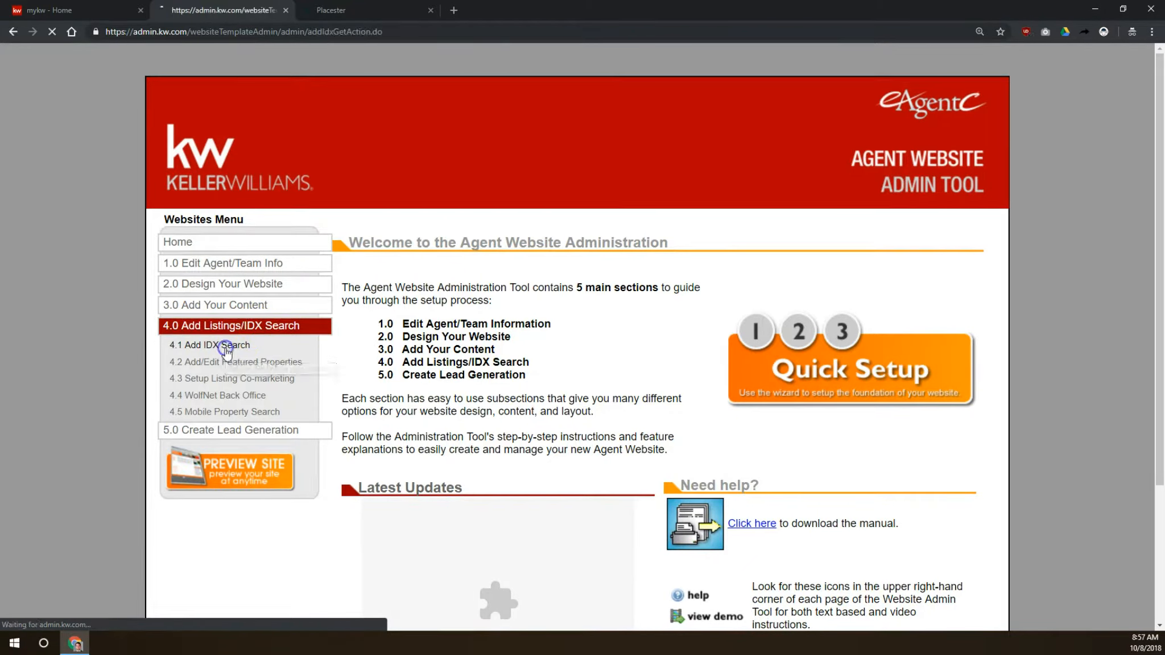
drag(870, 452, 604, 448)
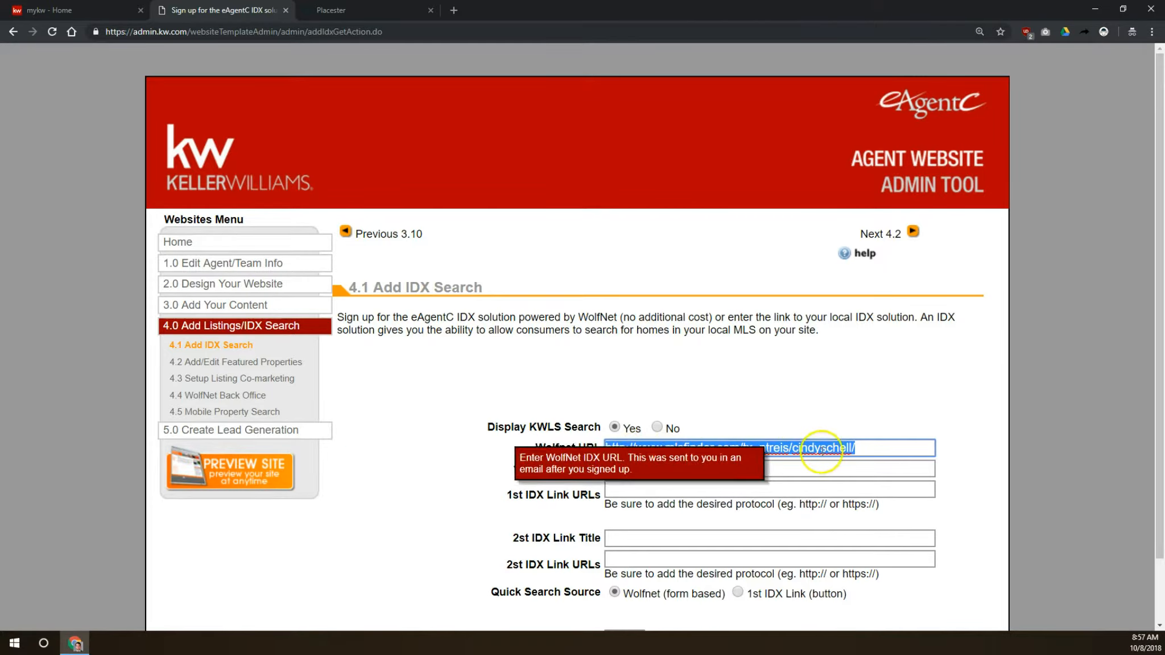
right_click(683, 447)
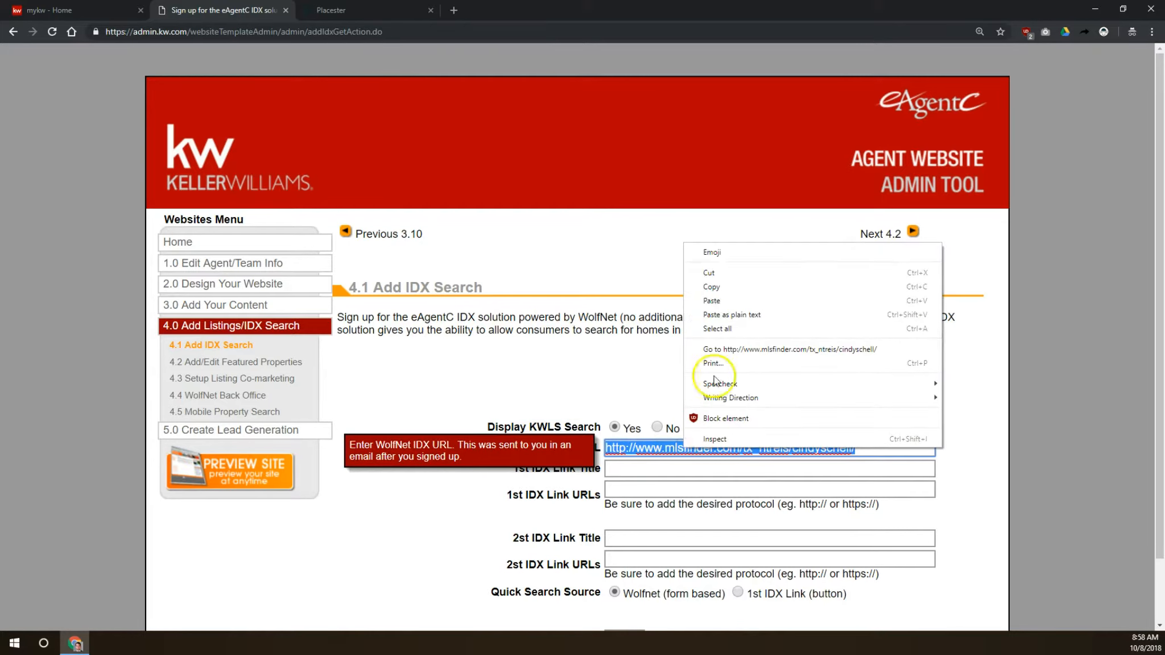
click(715, 287)
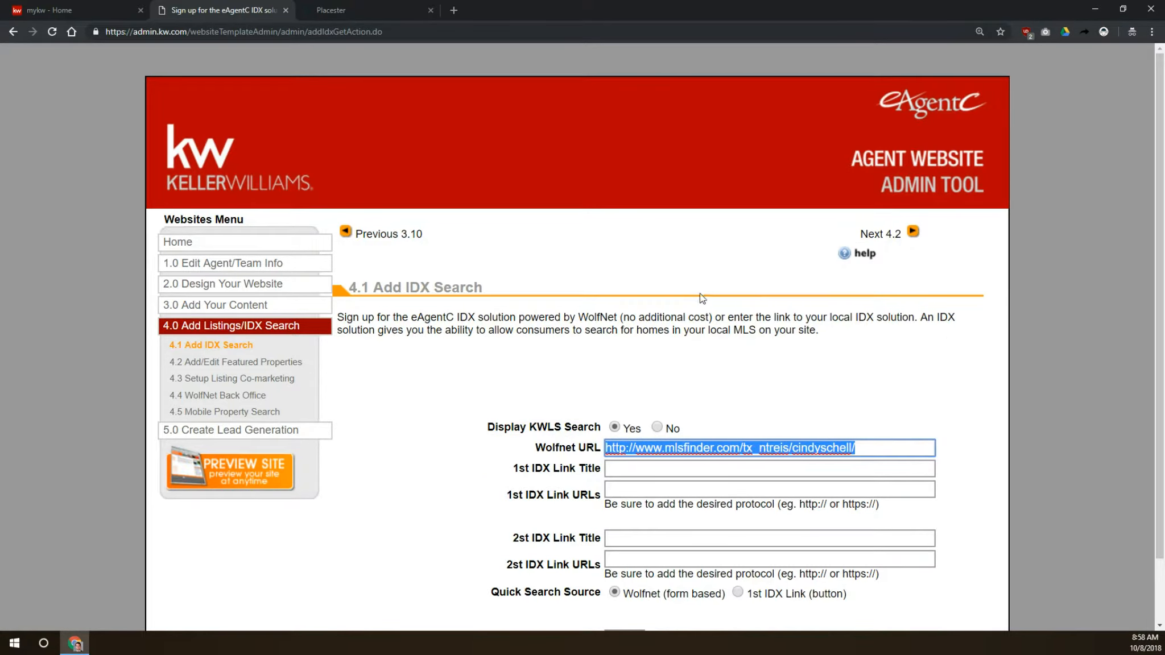
- Open a new tab, search Google for iframe generator, and open the iFrame Generator site
key(ctrl+t)
text(google.com)
key(Return)
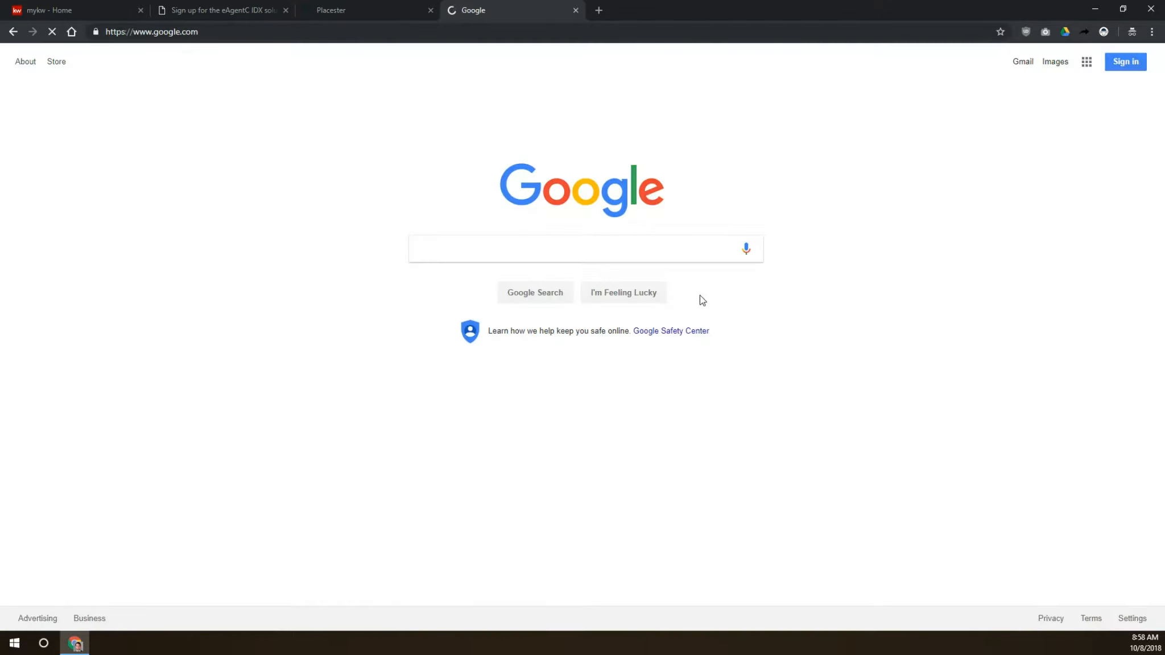
text(iframe genet)
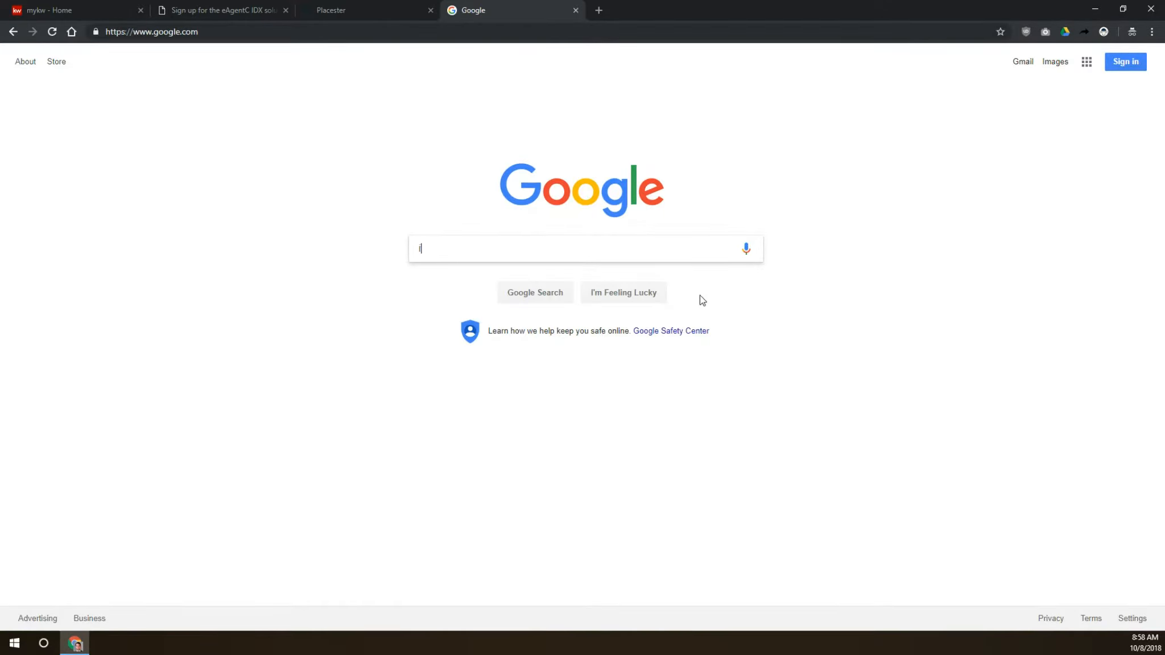
key(BackSpace)
text(rator)
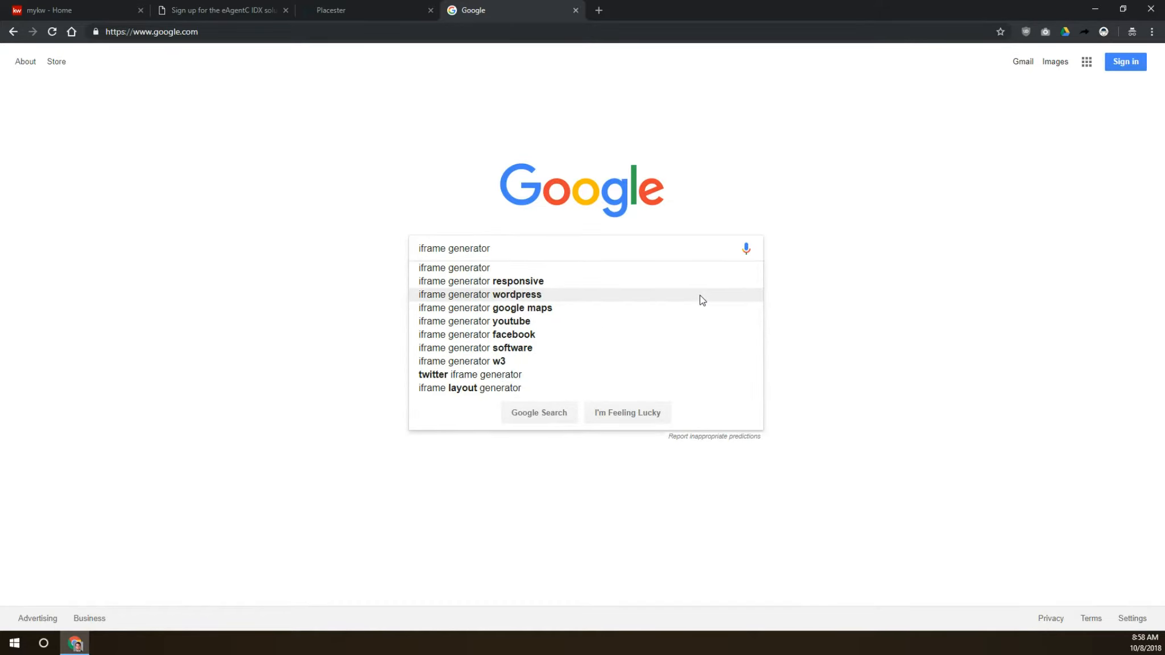
key(Return)
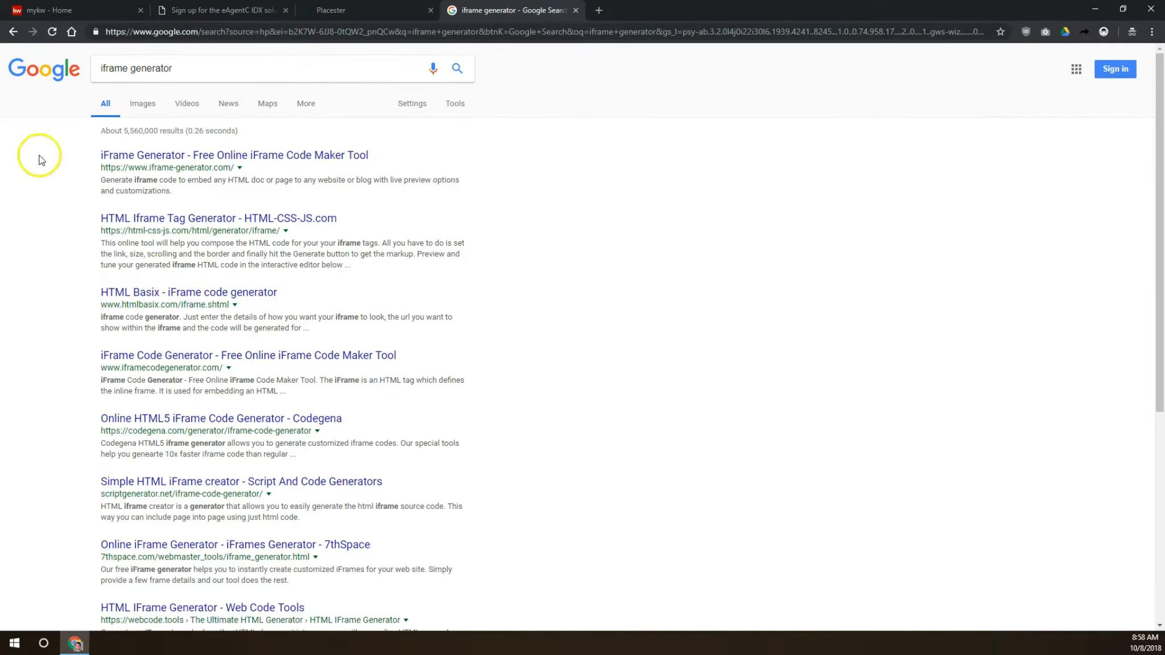
click(115, 153)
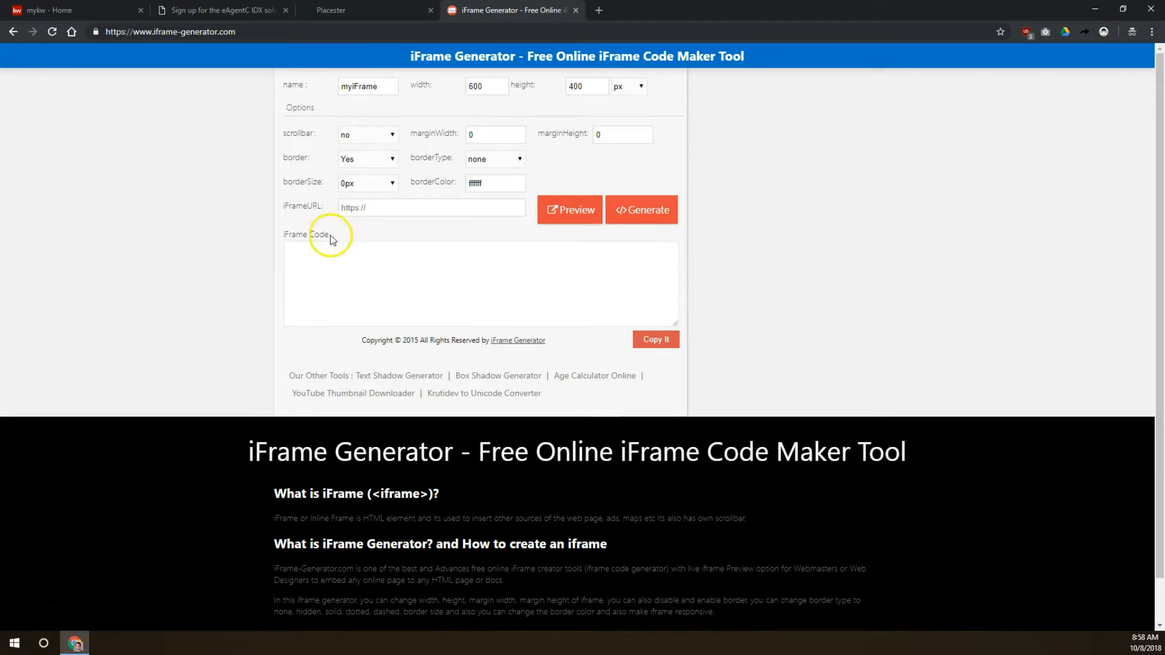
- Paste the Wolfnet URL as the iframe URL and generate the iframe code
click(393, 209)
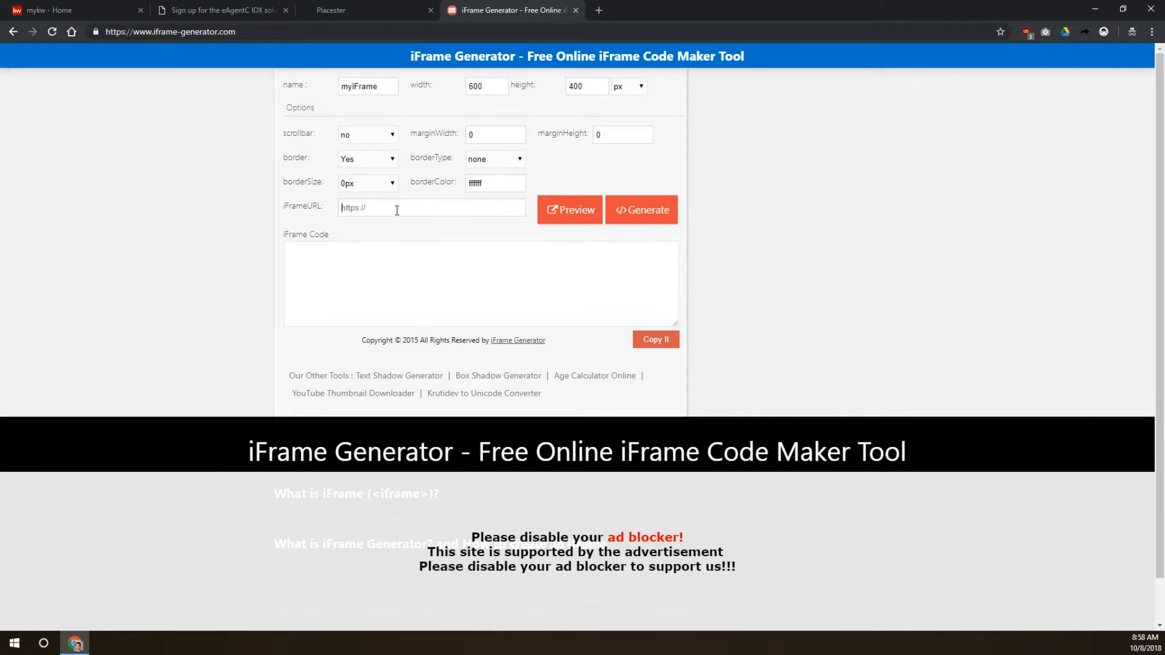
right_click(396, 210)
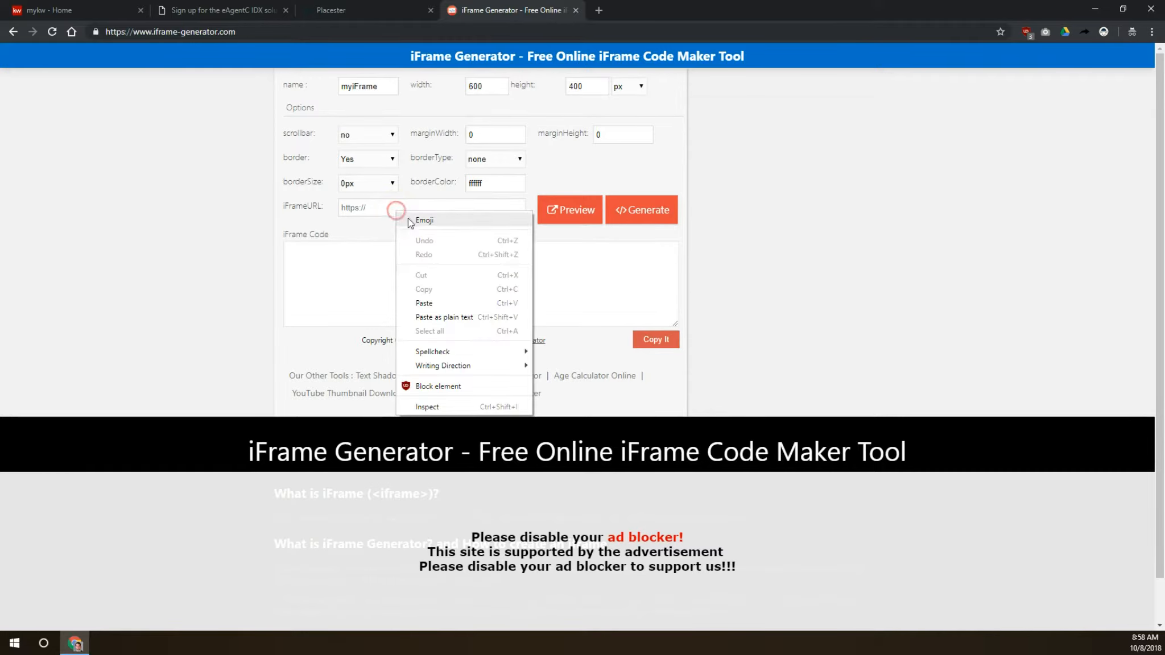
click(425, 308)
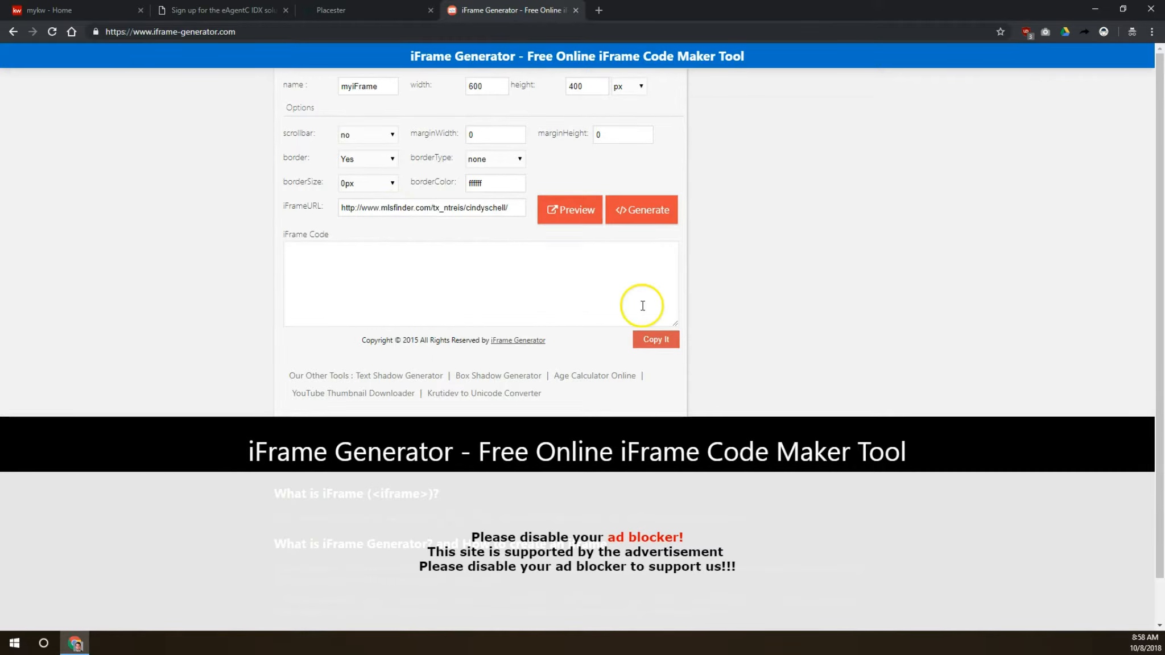
click(641, 209)
- Select and copy the generated iframe code
click(517, 259)
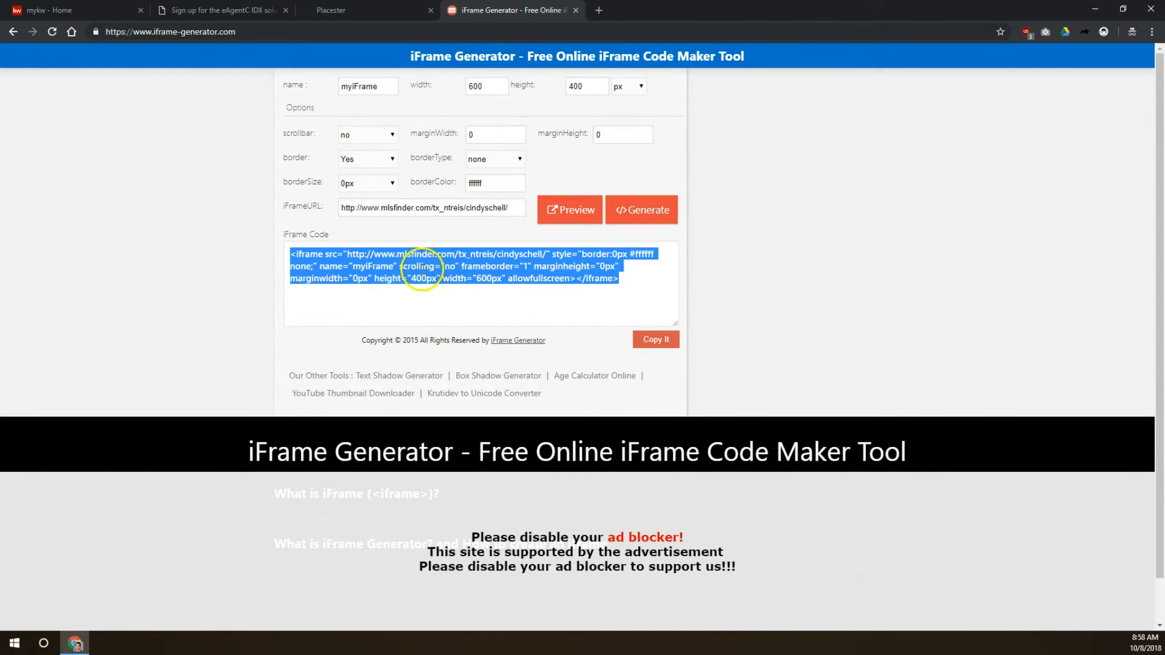
right_click(419, 268)
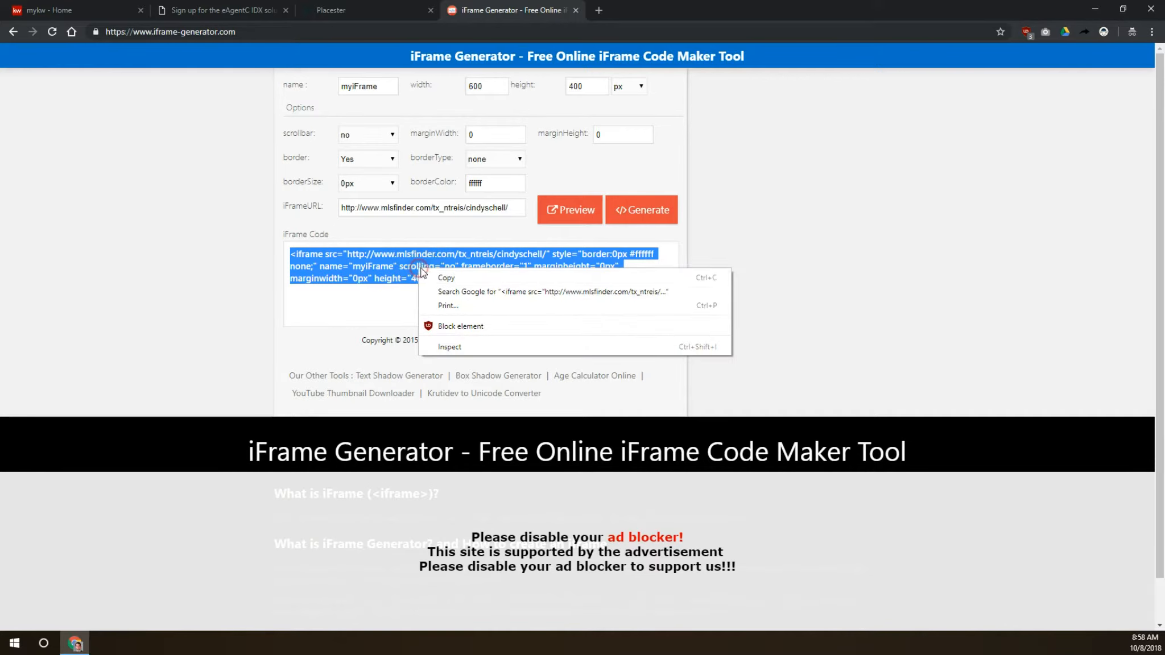
click(447, 279)
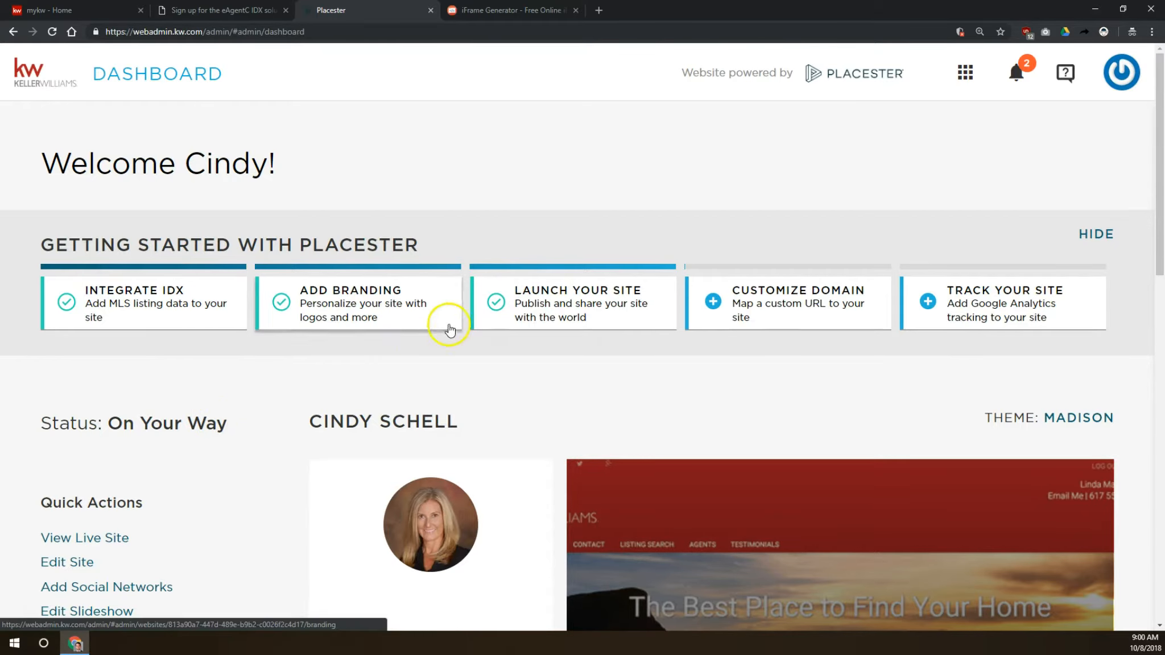
- Create a new site page with the Default Page Template and the title Wolfnet Test
click(89, 563)
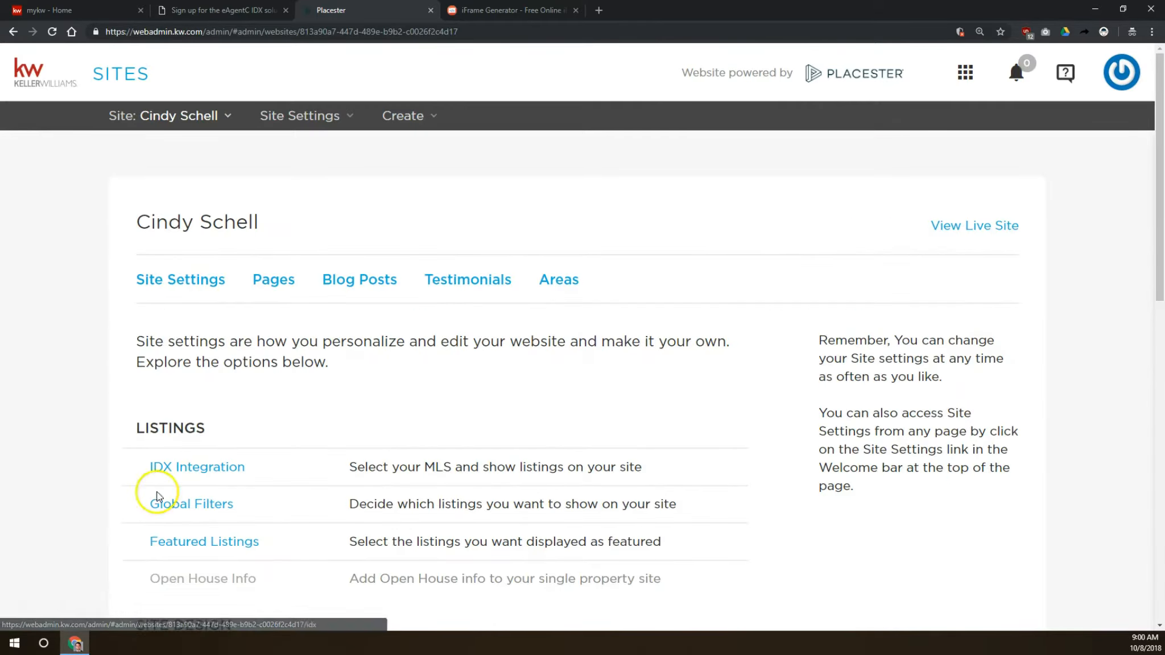
click(275, 281)
click(277, 363)
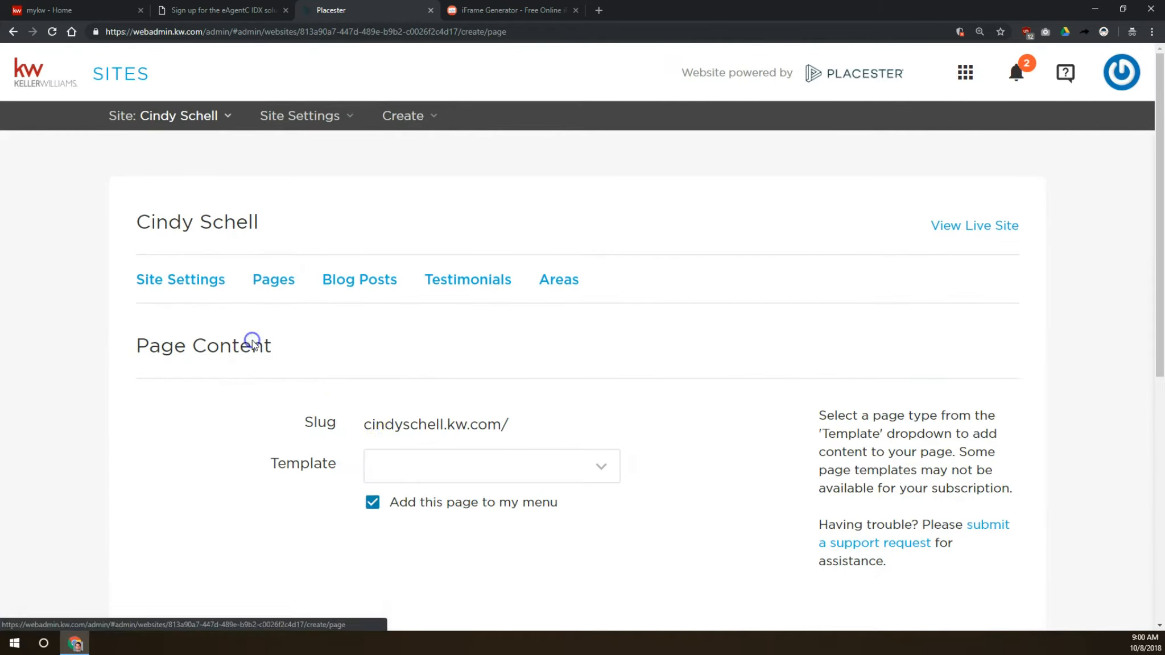
click(395, 463)
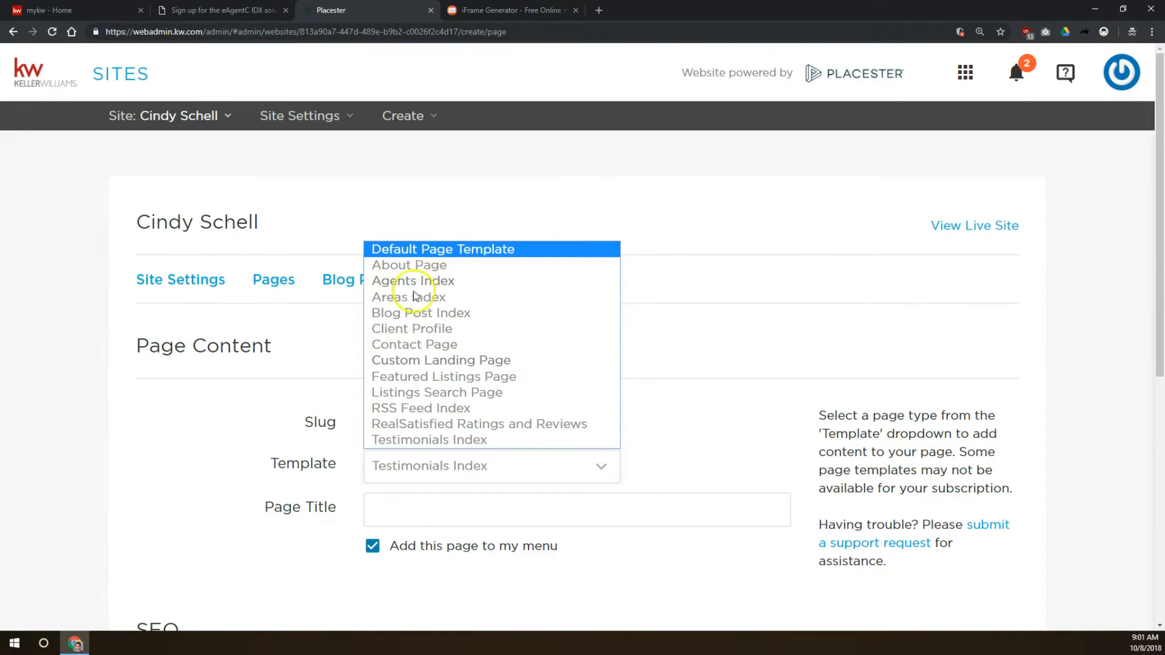
click(428, 251)
click(383, 505)
text(Wolfnet Test)
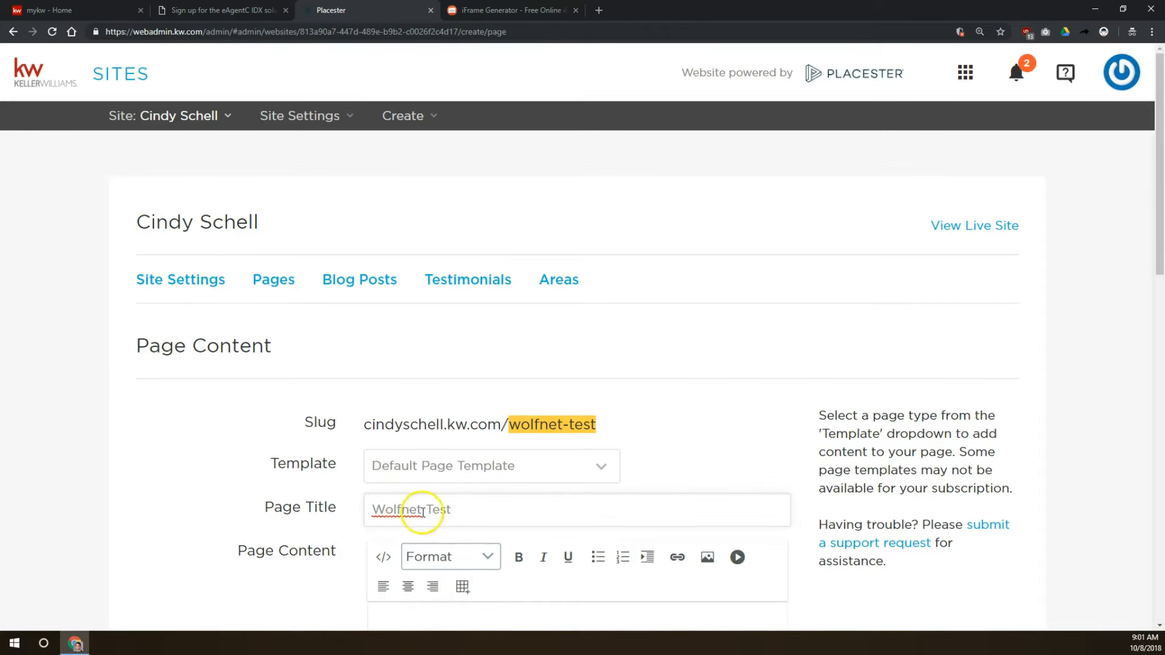
- Paste the iframe code into the page content's HTML source view
scroll(418, 515, down, 2)
click(383, 457)
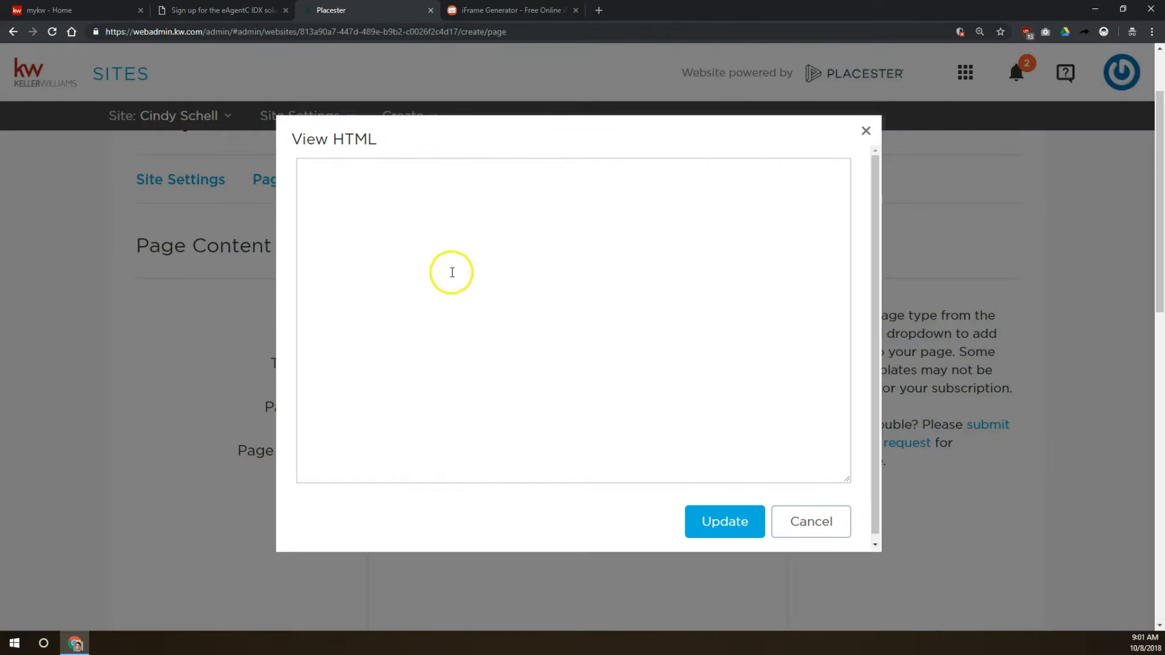
right_click(421, 204)
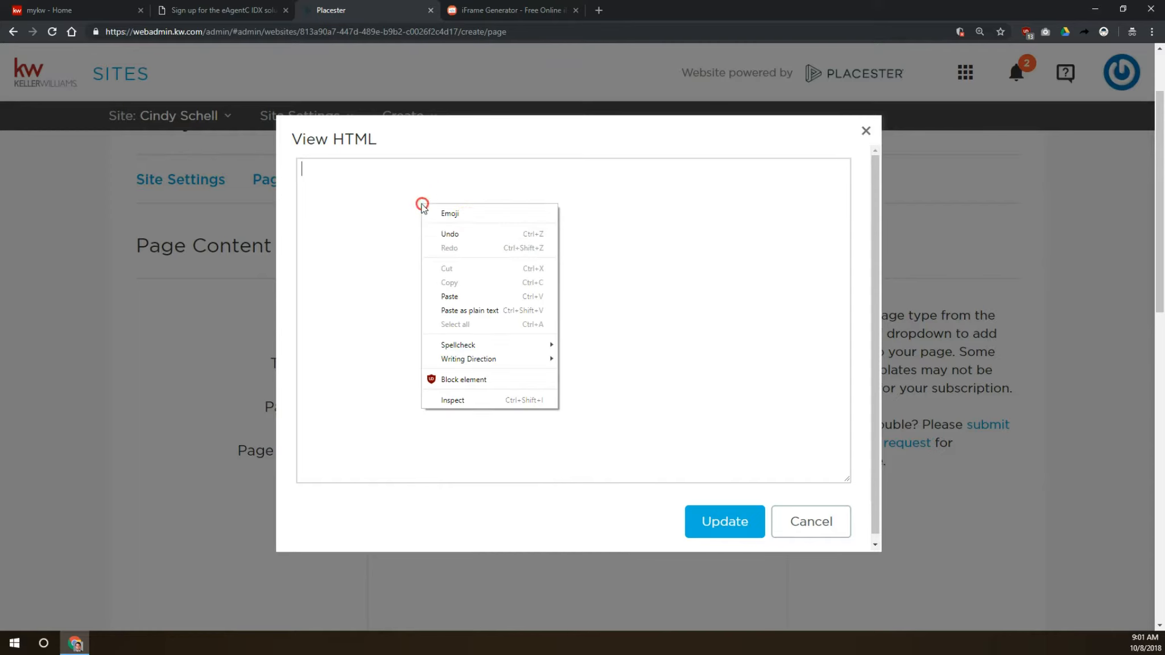
click(450, 296)
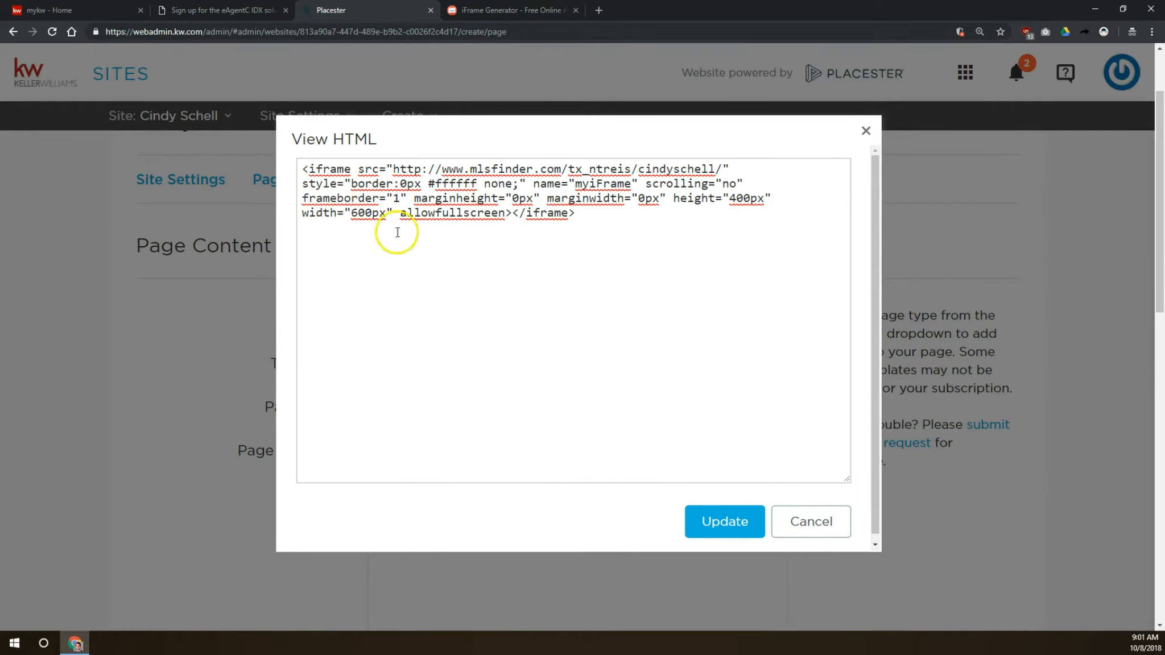
- Change the iframe src protocol from http to https and update the page content
click(423, 170)
text(s)
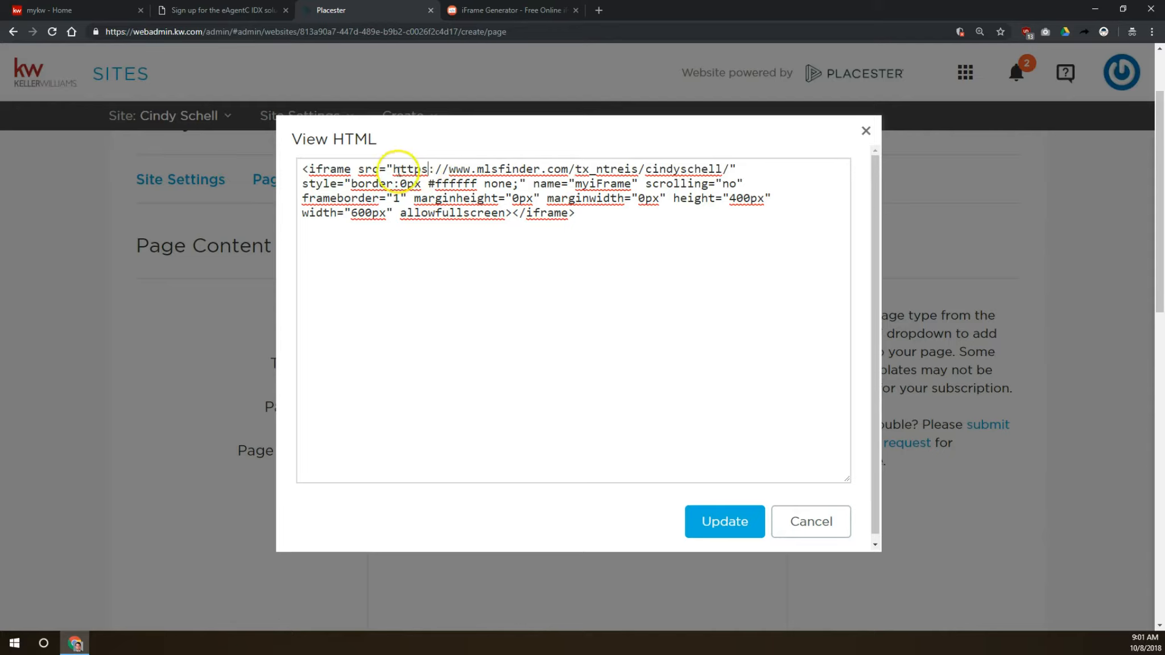
drag(393, 169, 596, 169)
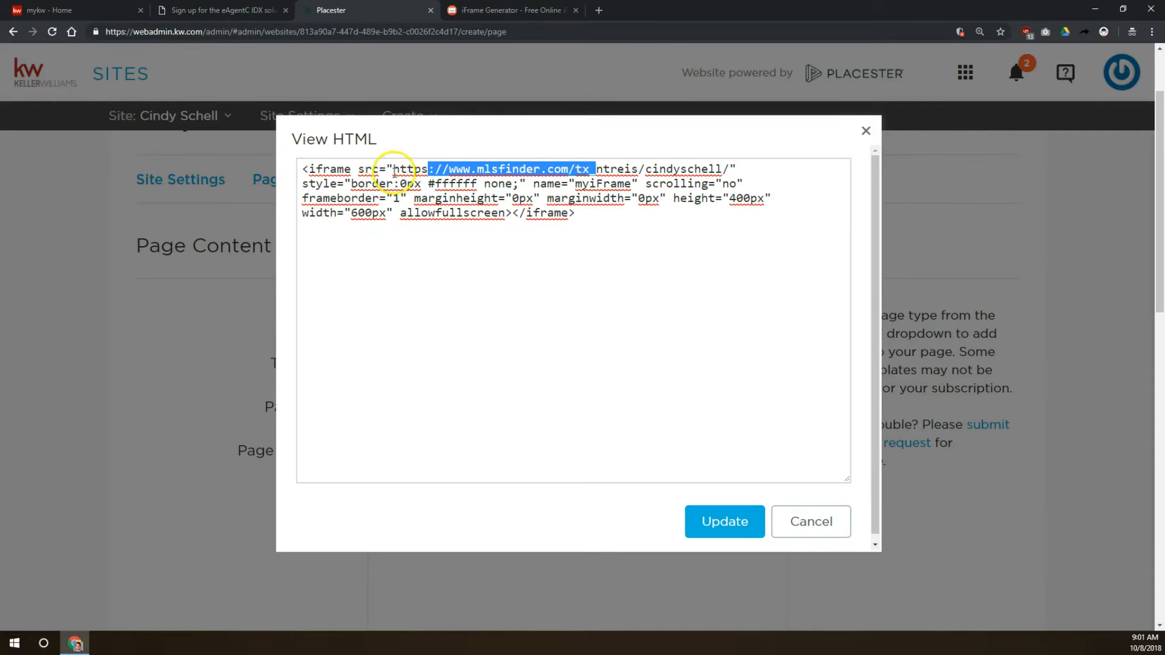
click(417, 168)
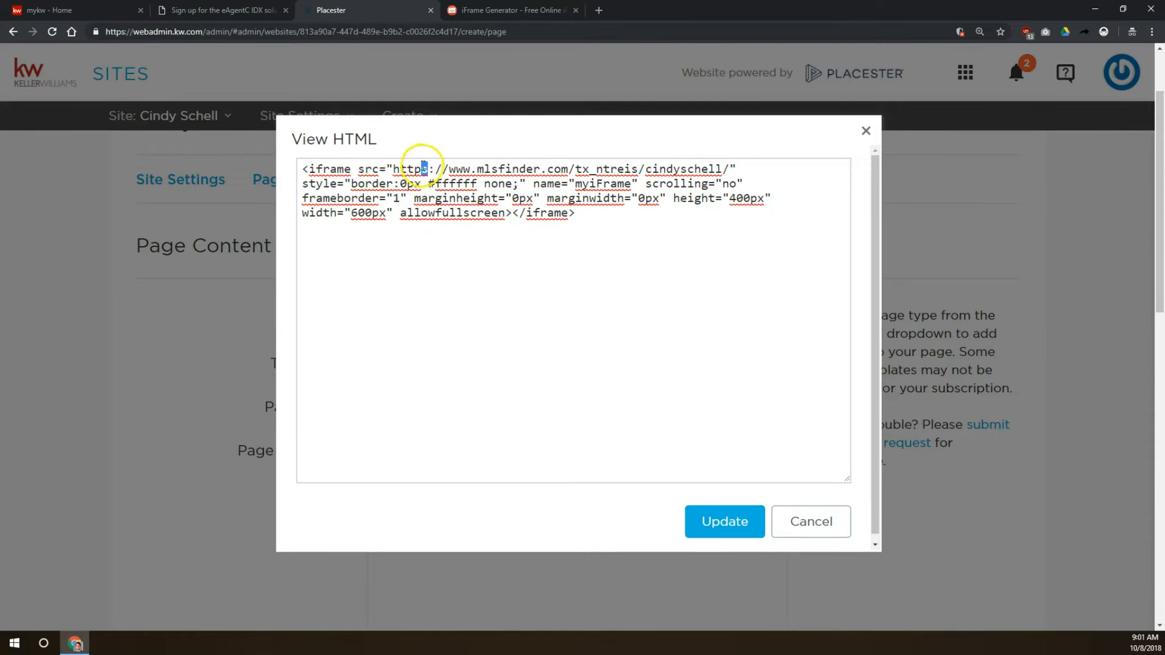
click(487, 251)
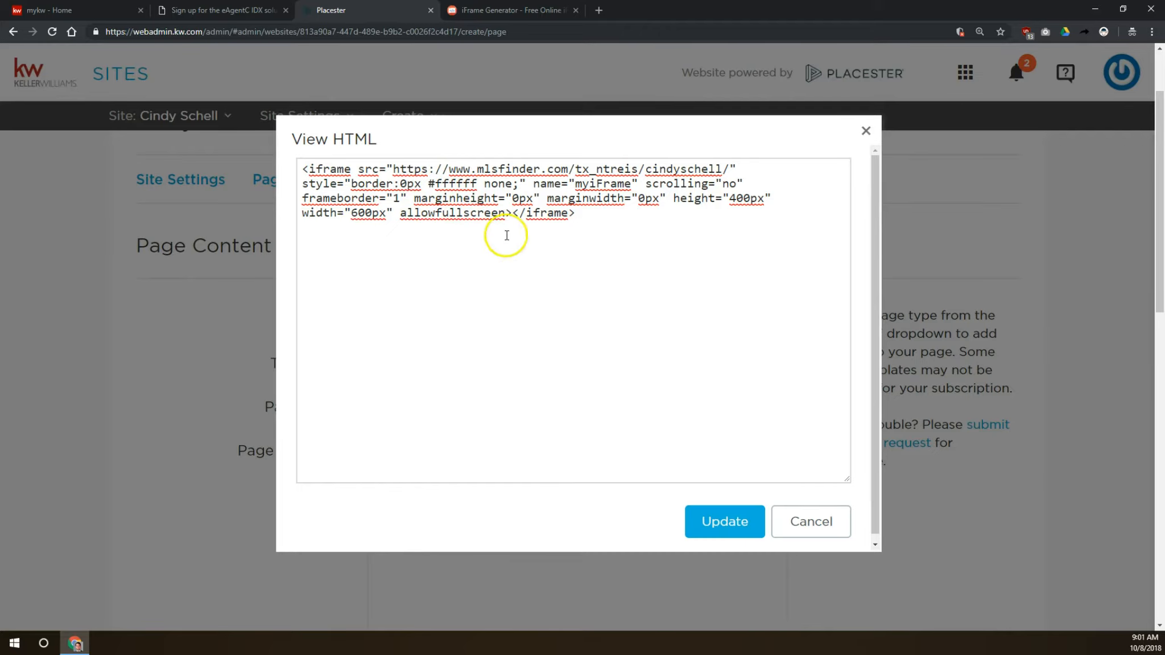
drag(427, 169, 417, 168)
click(426, 171)
click(741, 526)
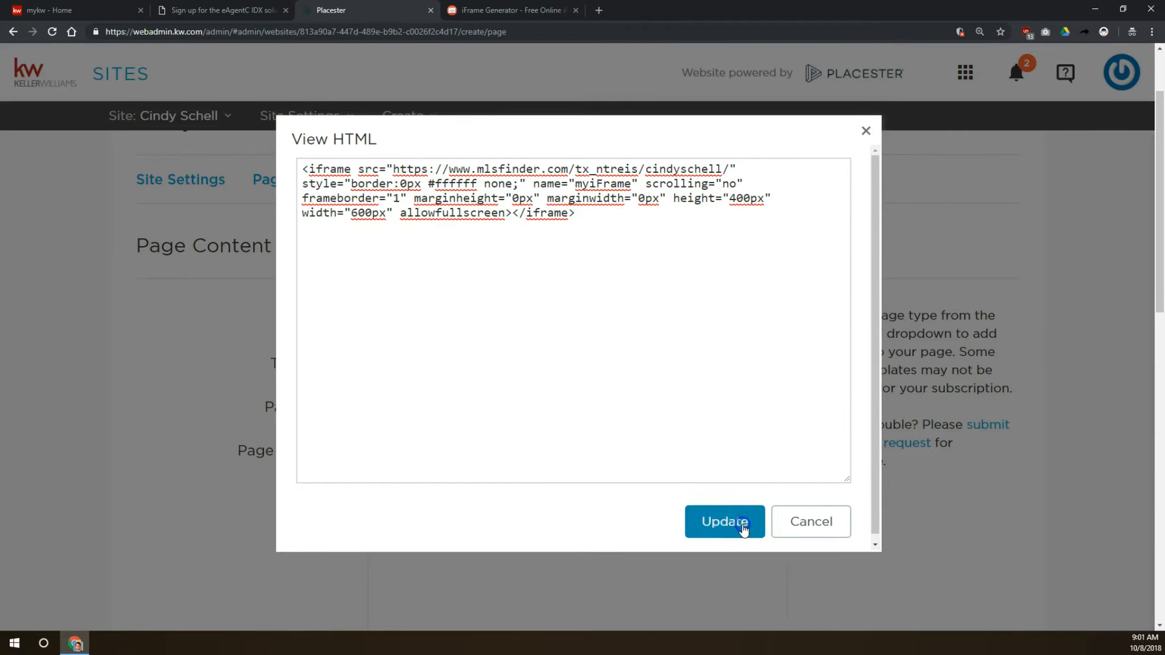
- Save the page and close the menu notice
scroll(840, 480, down, 7)
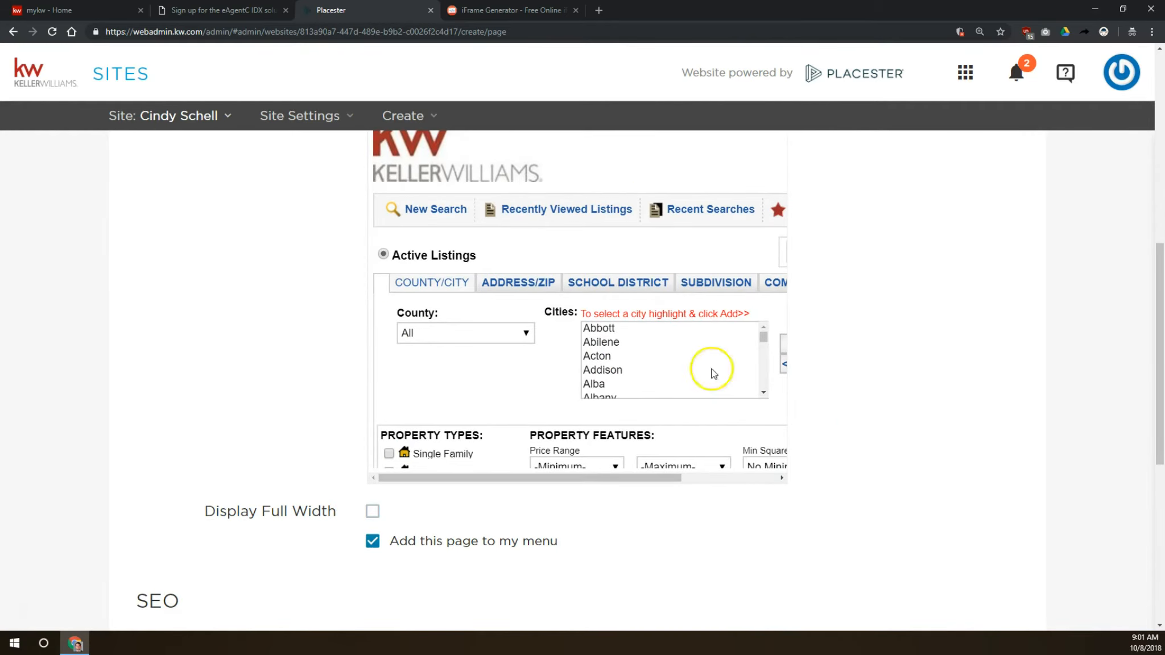
scroll(991, 379, down, 6)
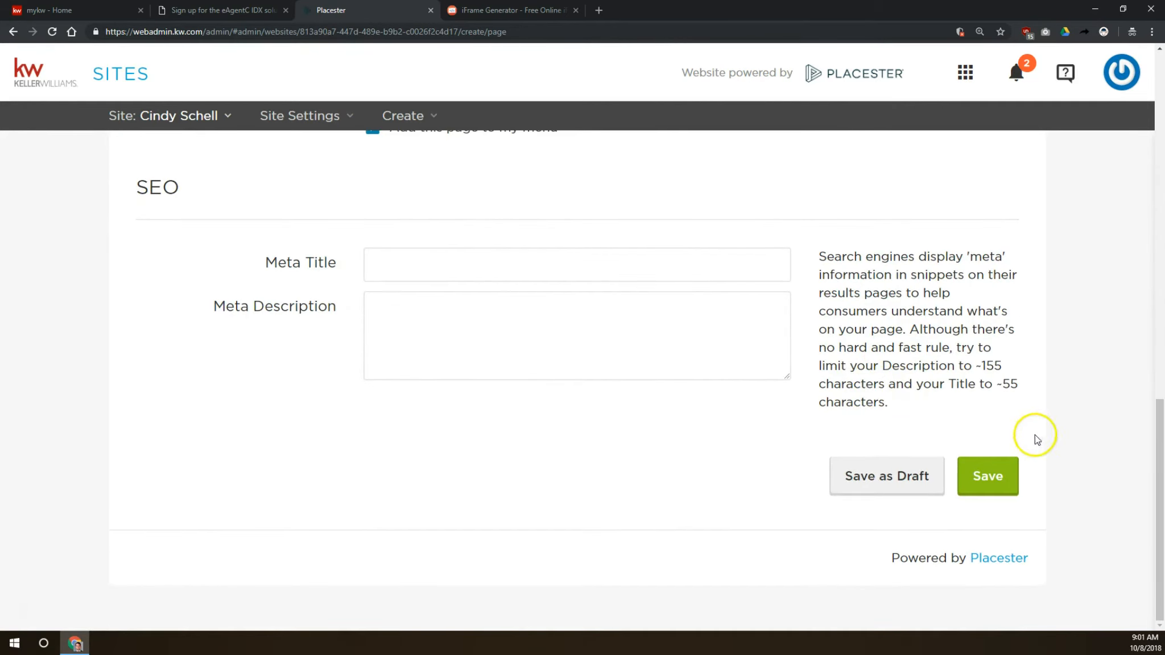
click(1001, 475)
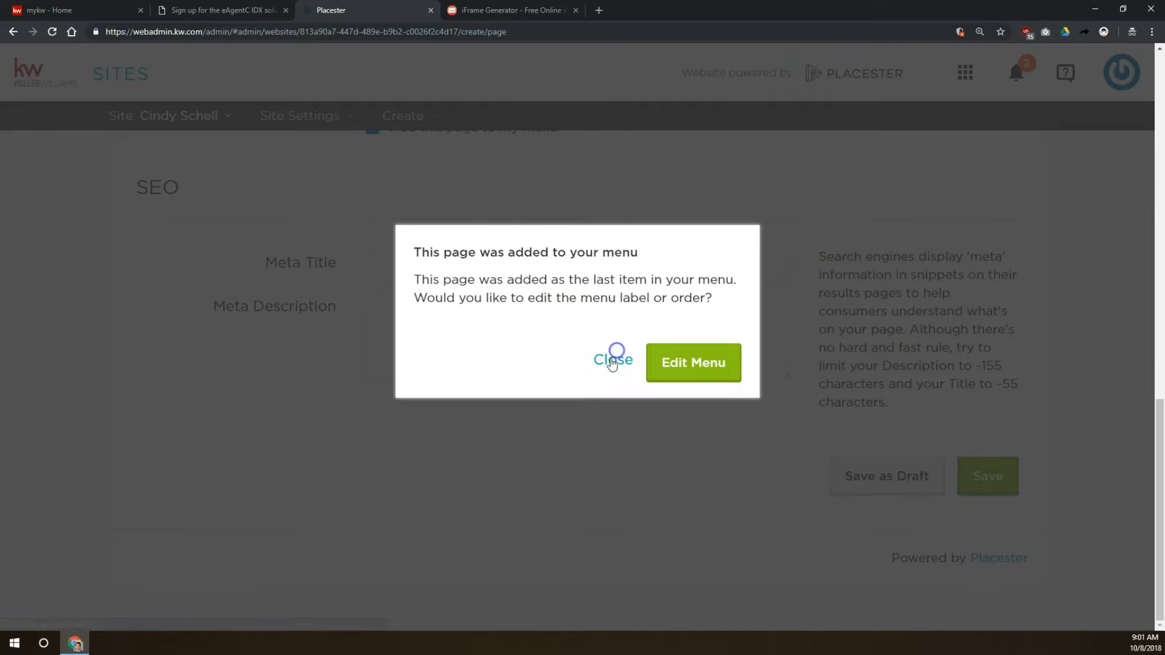
click(615, 360)
- Open the live site's Wolfnet Test page and scroll through the embedded search frame
click(977, 226)
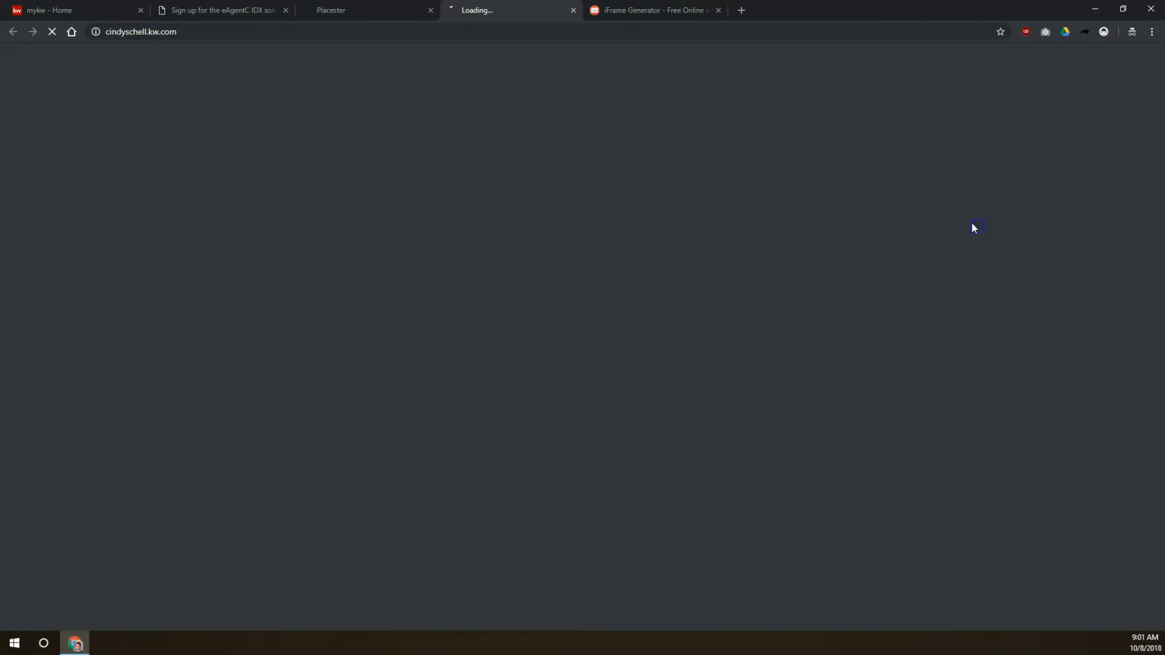
click(787, 145)
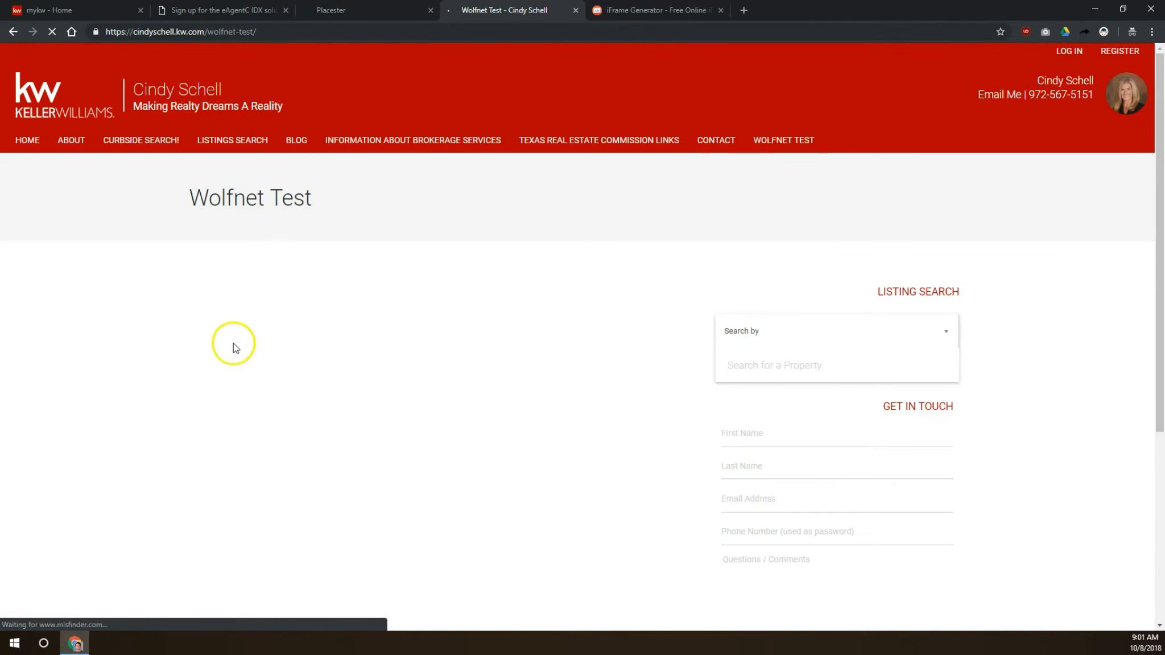
scroll(170, 296, down, 2)
scroll(353, 247, down, 5)
scroll(358, 253, up, 5)
mouse_move(355, 381)
mouse_down()
mouse_move(391, 387)
mouse_move(352, 384)
mouse_up()
scroll(363, 270, down, 5)
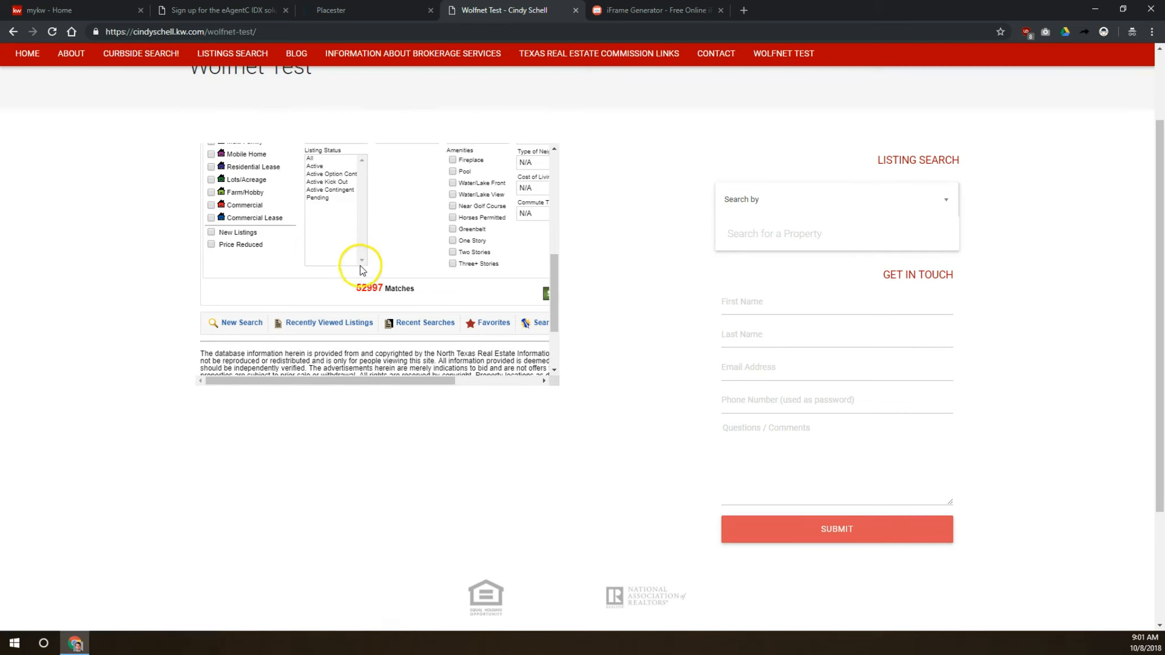
scroll(346, 256, up, 5)
scroll(153, 265, up, 1)
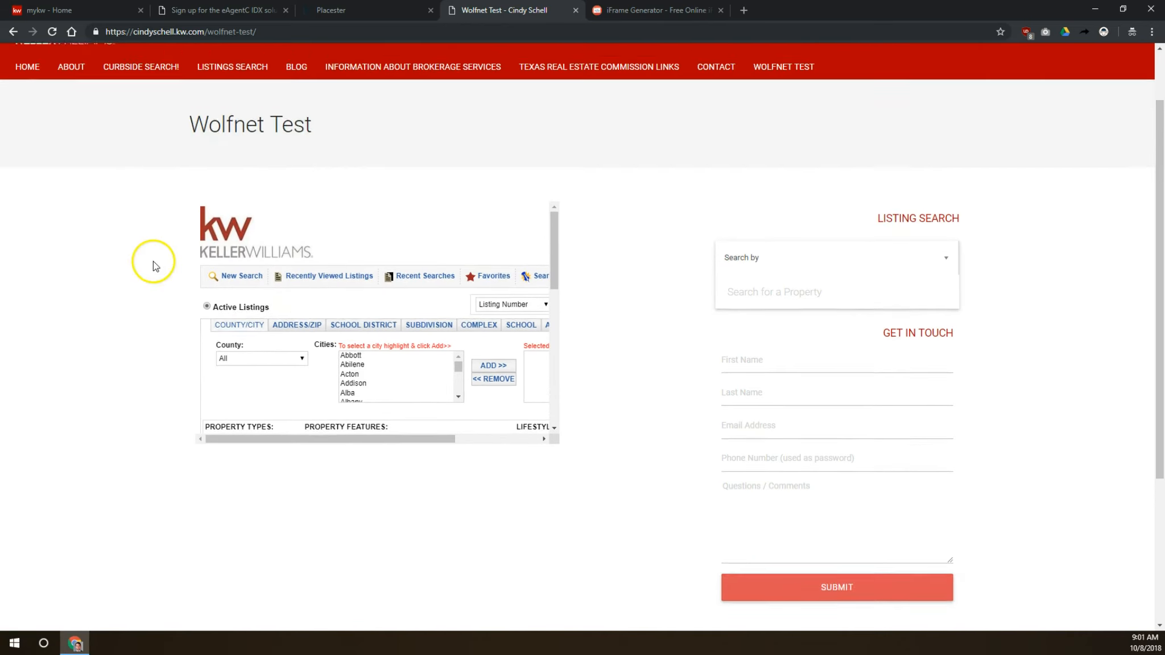
scroll(153, 265, up, 1)
drag(556, 308, 555, 449)
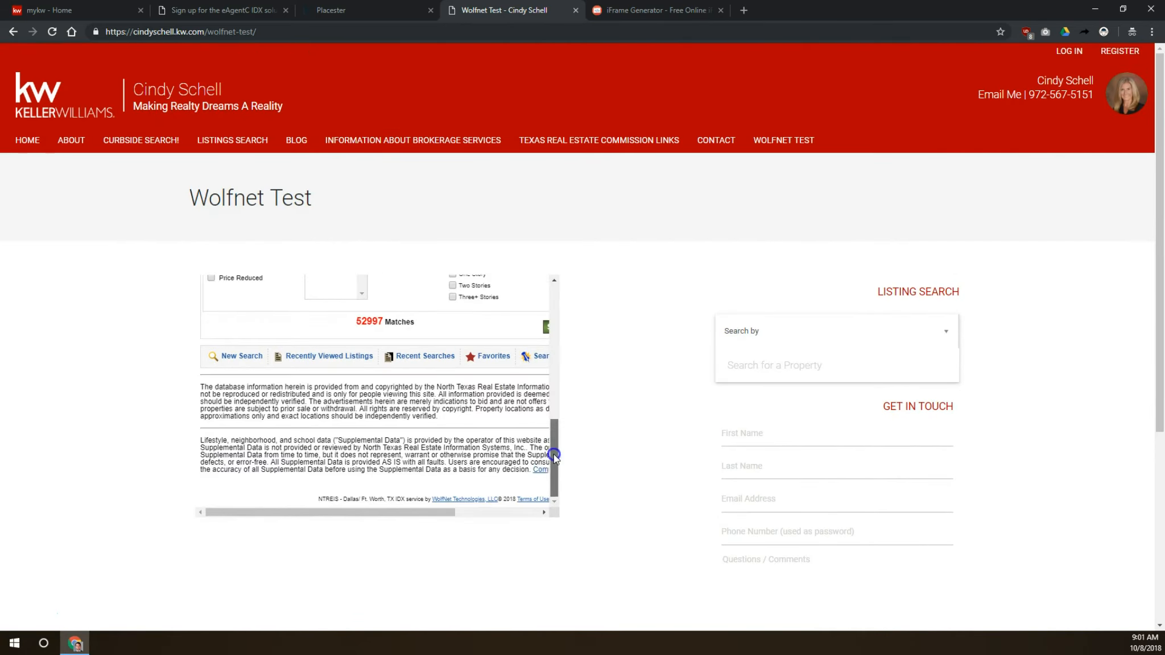
drag(382, 512, 423, 514)
drag(553, 484, 513, 264)
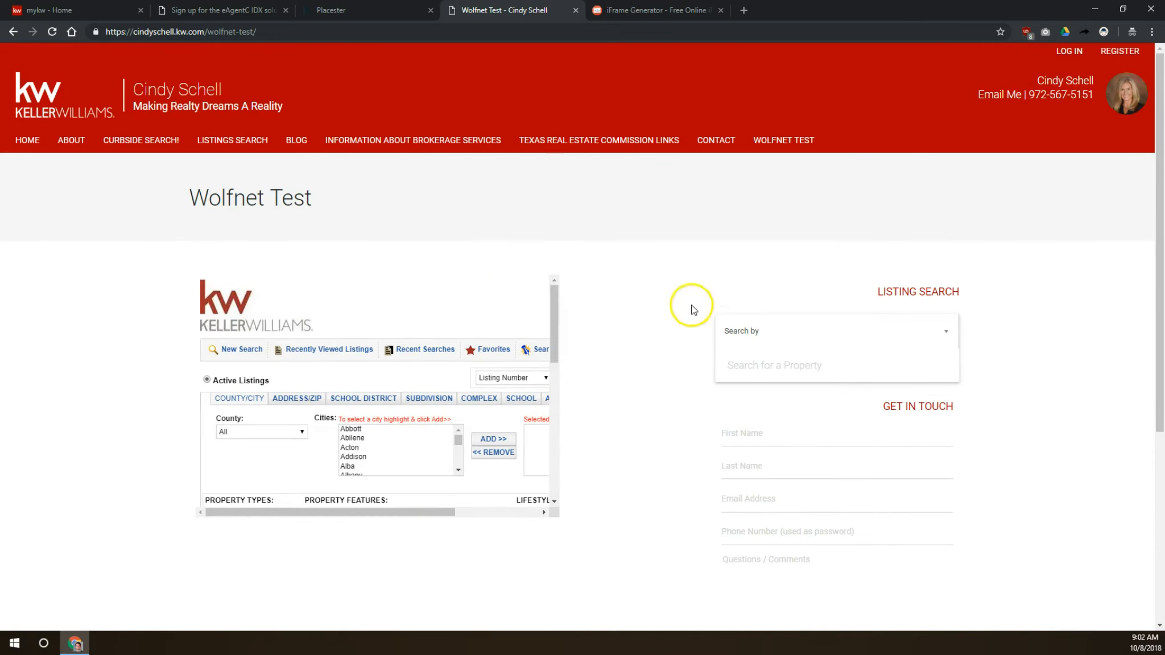